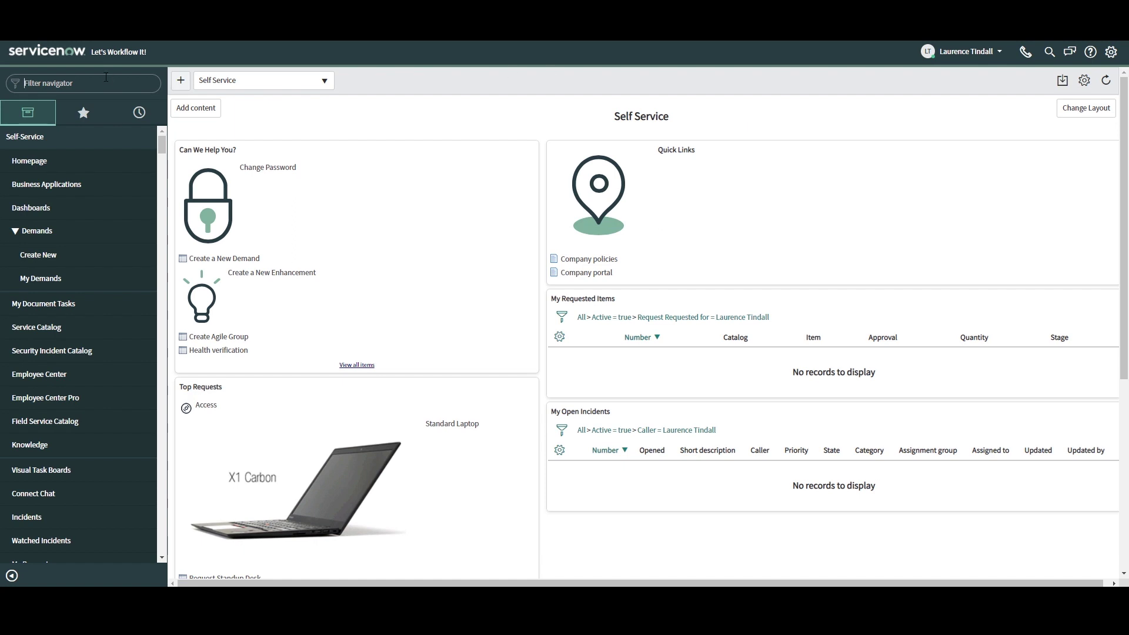
# Find Map Sources in the Filter navigator and start a new map source record.
pyautogui.write('Map Sour')
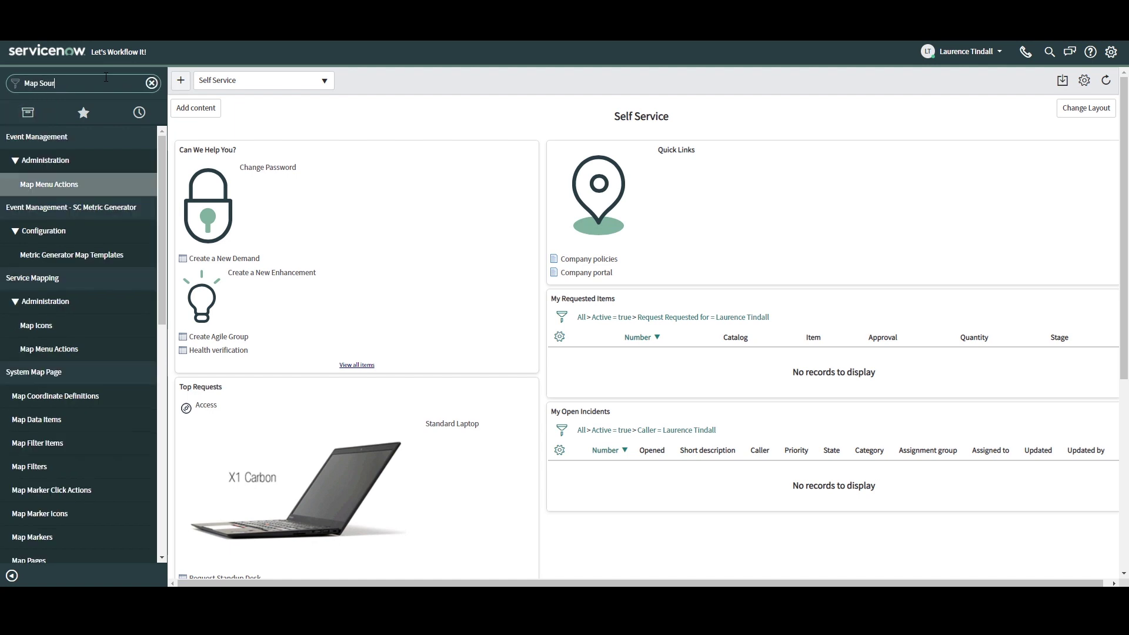
pyautogui.write('ces')
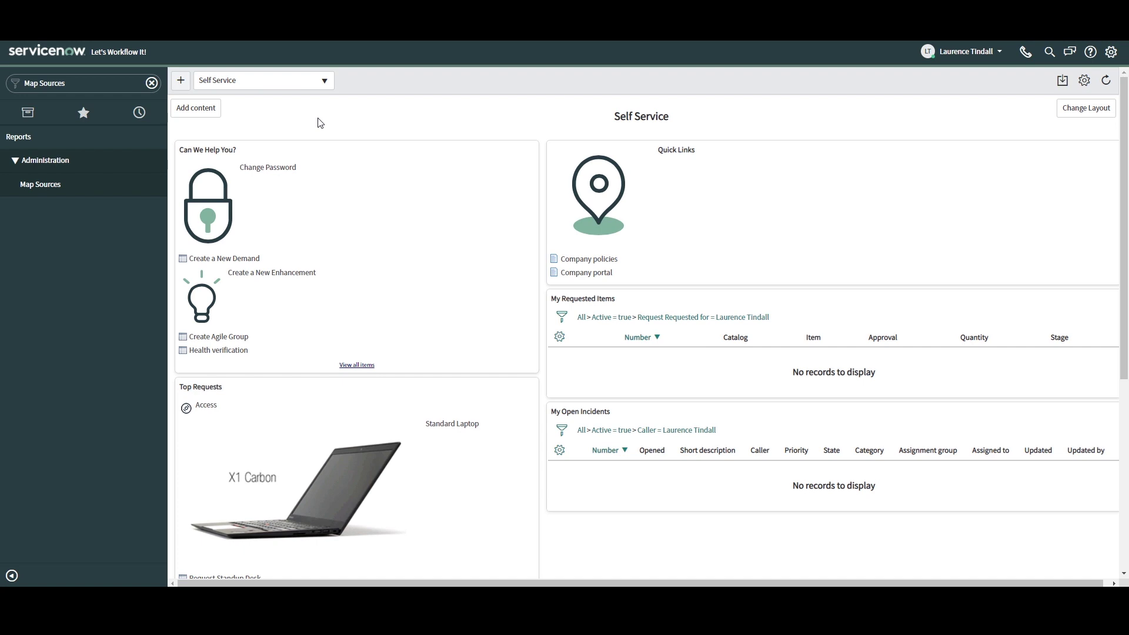
pyautogui.click(81, 192)
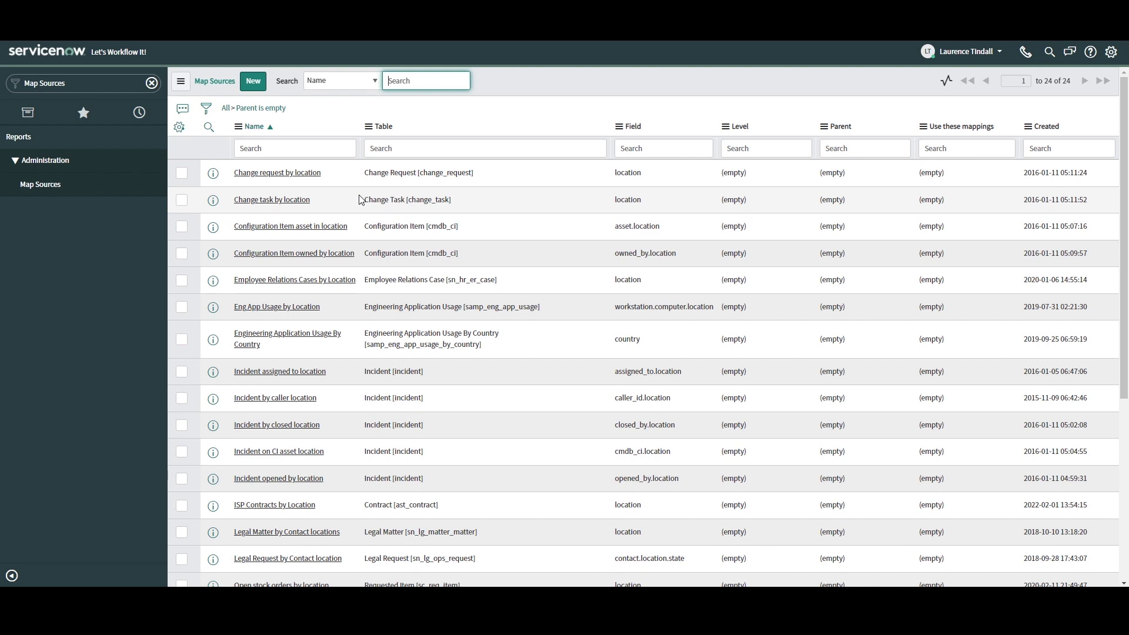
pyautogui.click(253, 82)
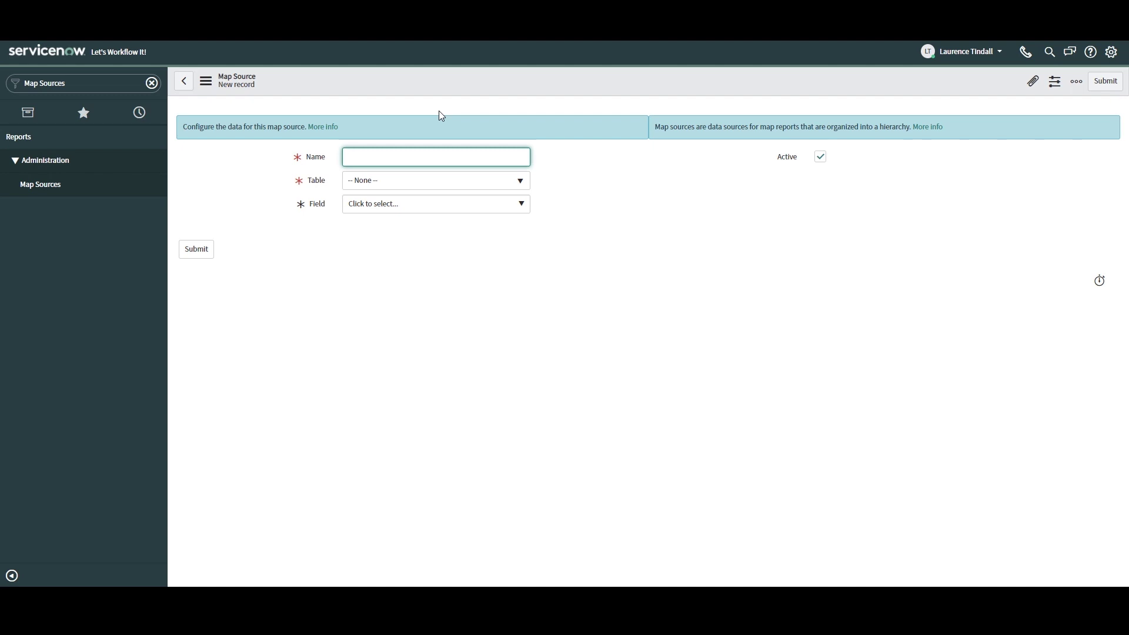
# Name the map source 'Purchase Orders by Location' on the Purchase Order [proc_po] table.
pyautogui.write('Purchase Orders by Location')
pyautogui.click(559, 173)
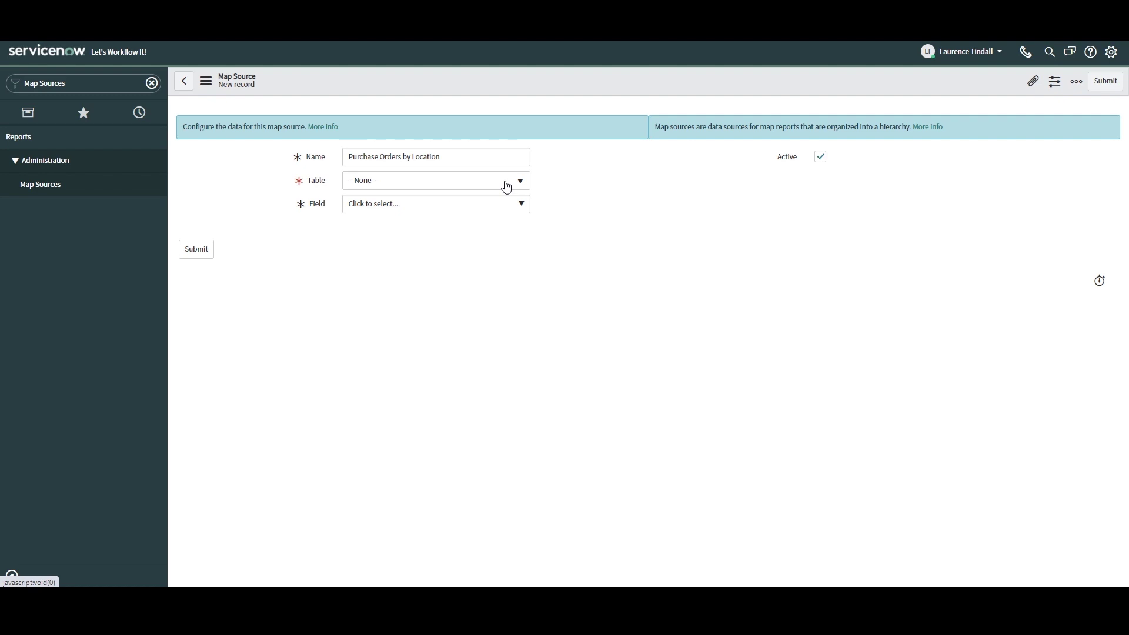
pyautogui.click(506, 187)
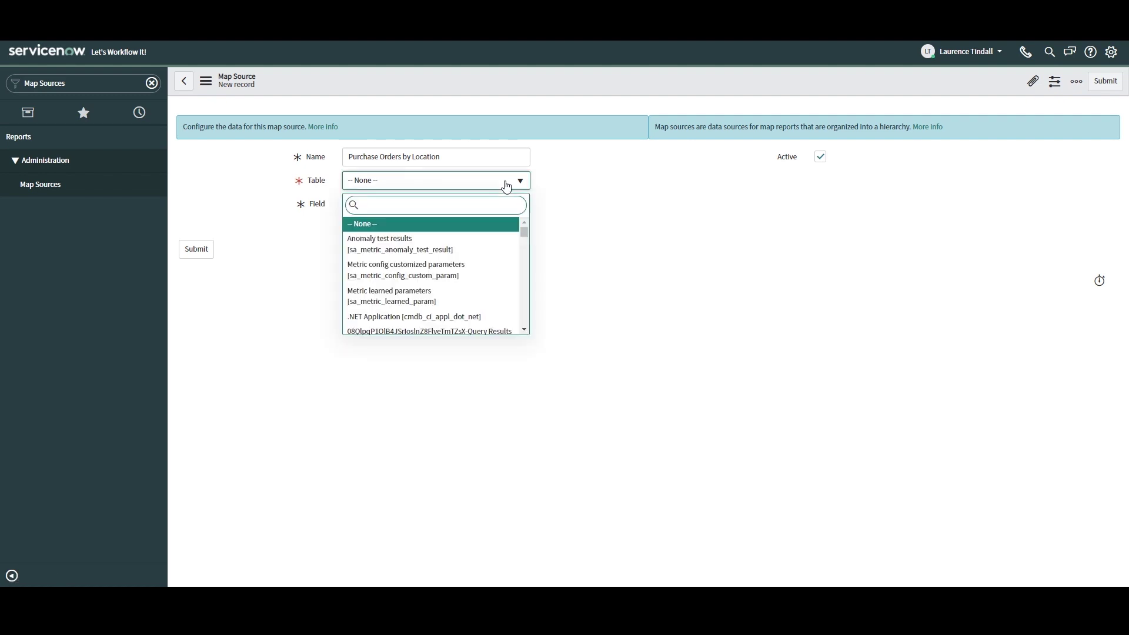
pyautogui.write('proc_po')
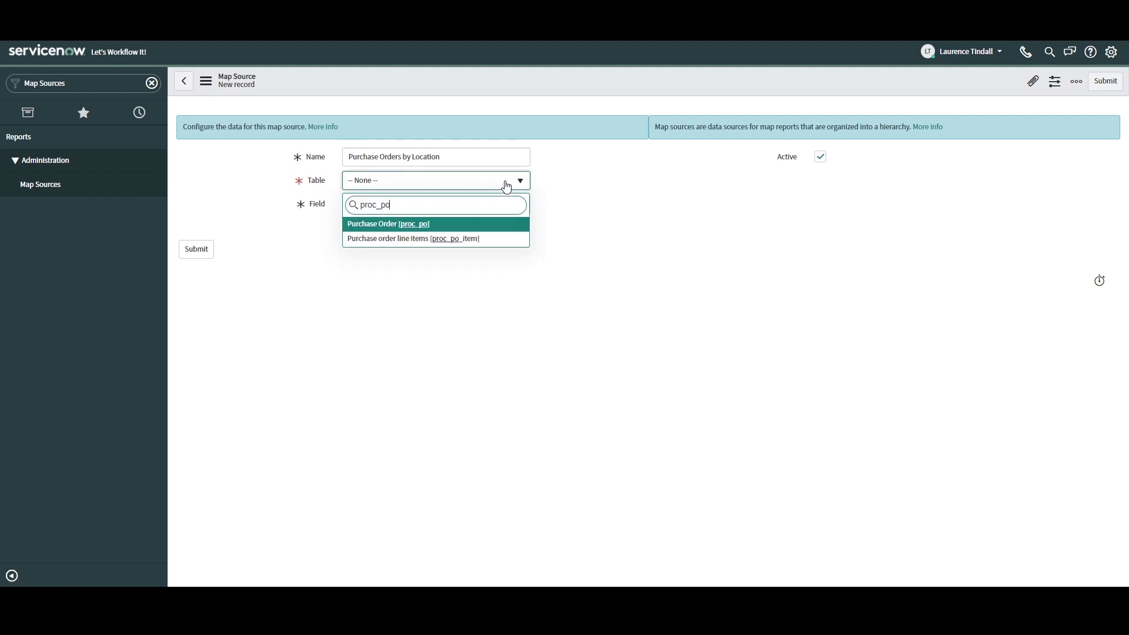
pyautogui.click(488, 226)
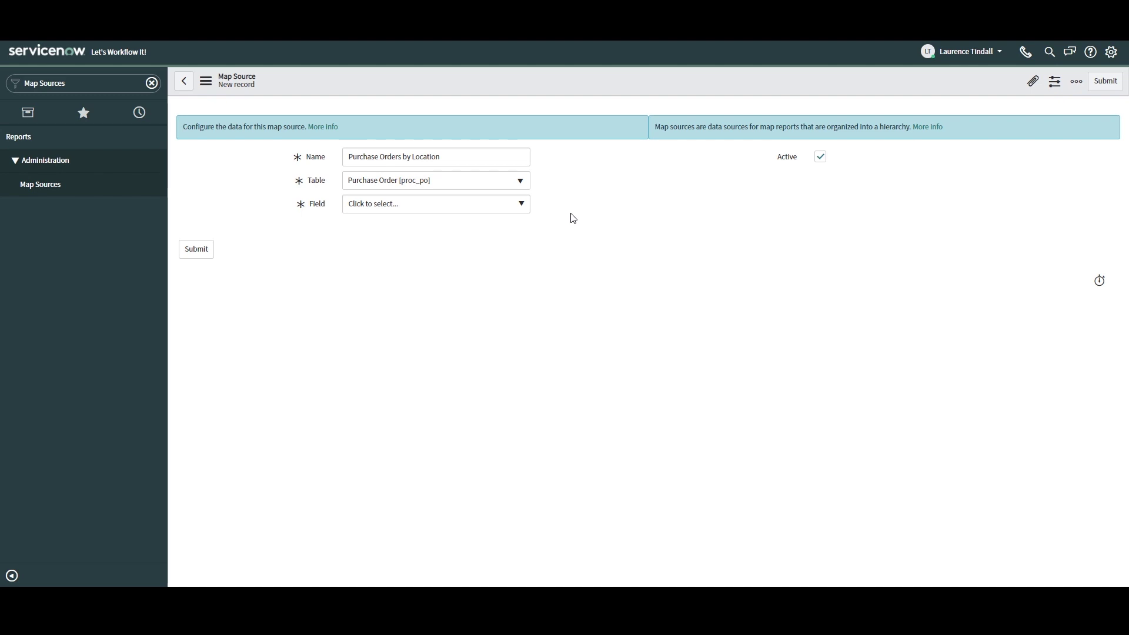
# Set the map source field to Ship to > Location and save the record.
pyautogui.click(521, 205)
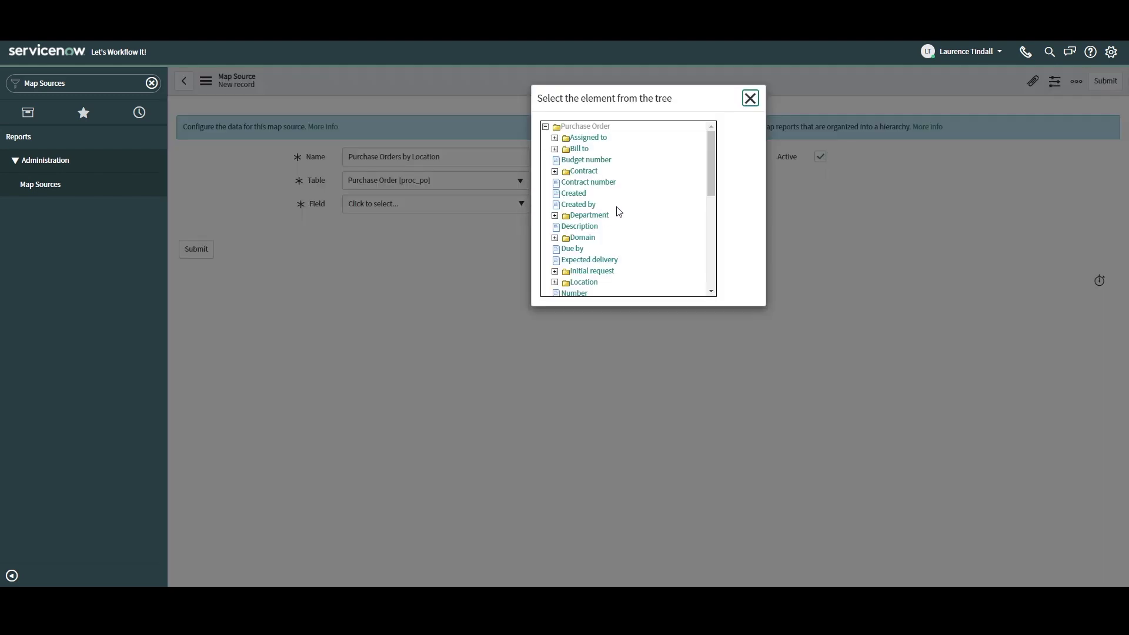
pyautogui.scroll(-10, 616, 212)
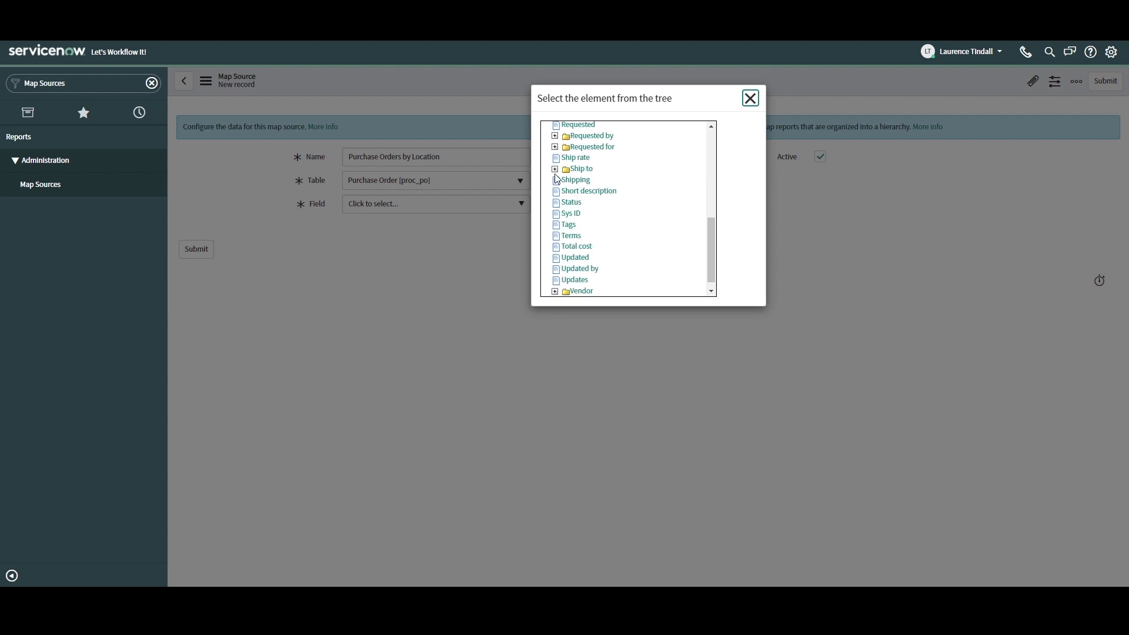
pyautogui.click(554, 169)
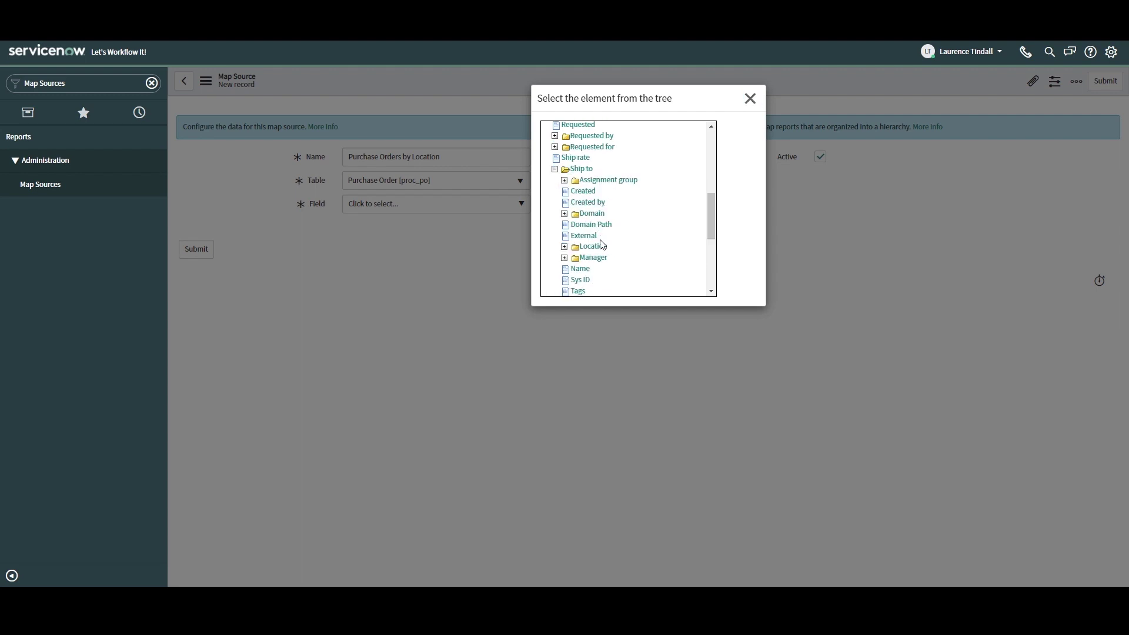
pyautogui.click(590, 246)
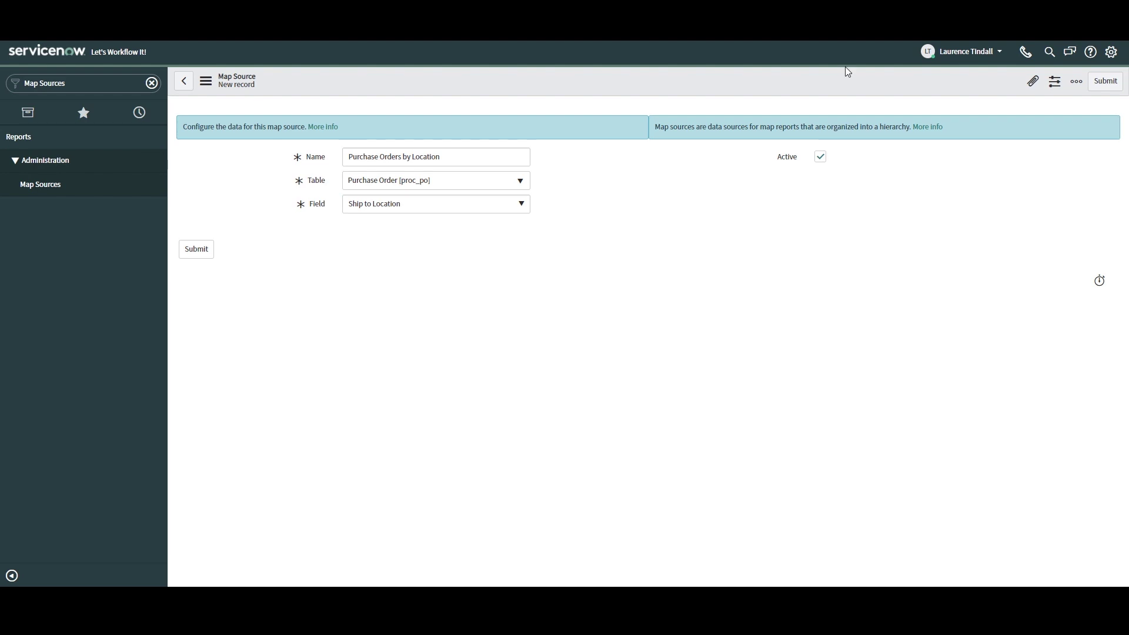
pyautogui.rightClick(636, 84)
pyautogui.click(651, 90)
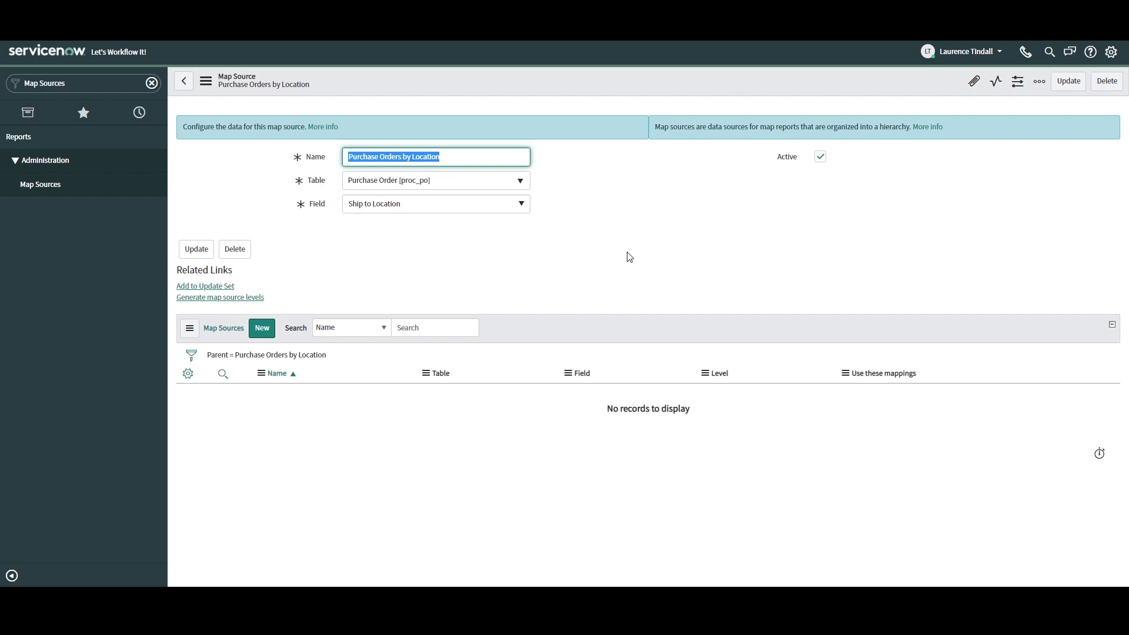
pyautogui.click(629, 257)
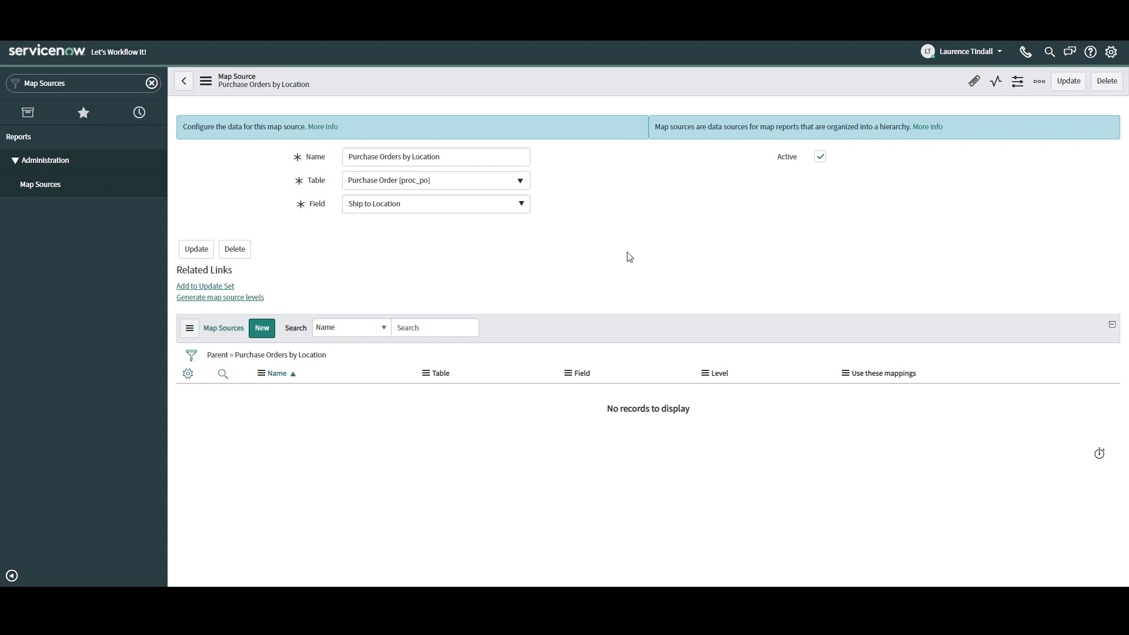
# Generate the map source levels, sort by creation date and open the level 1 record.
pyautogui.click(259, 298)
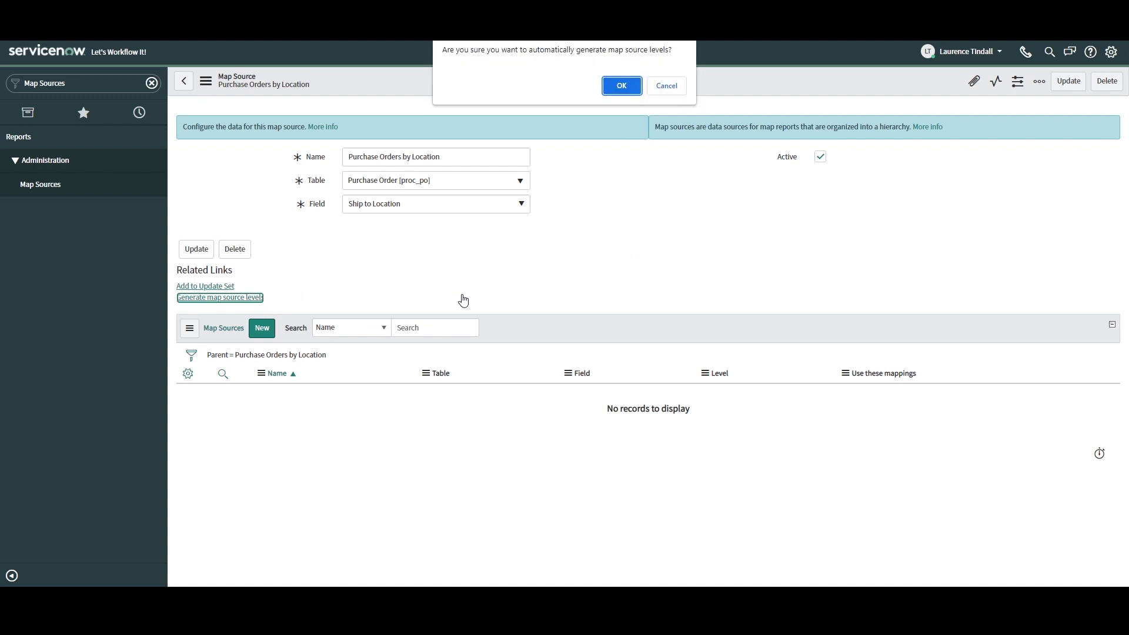
pyautogui.click(621, 86)
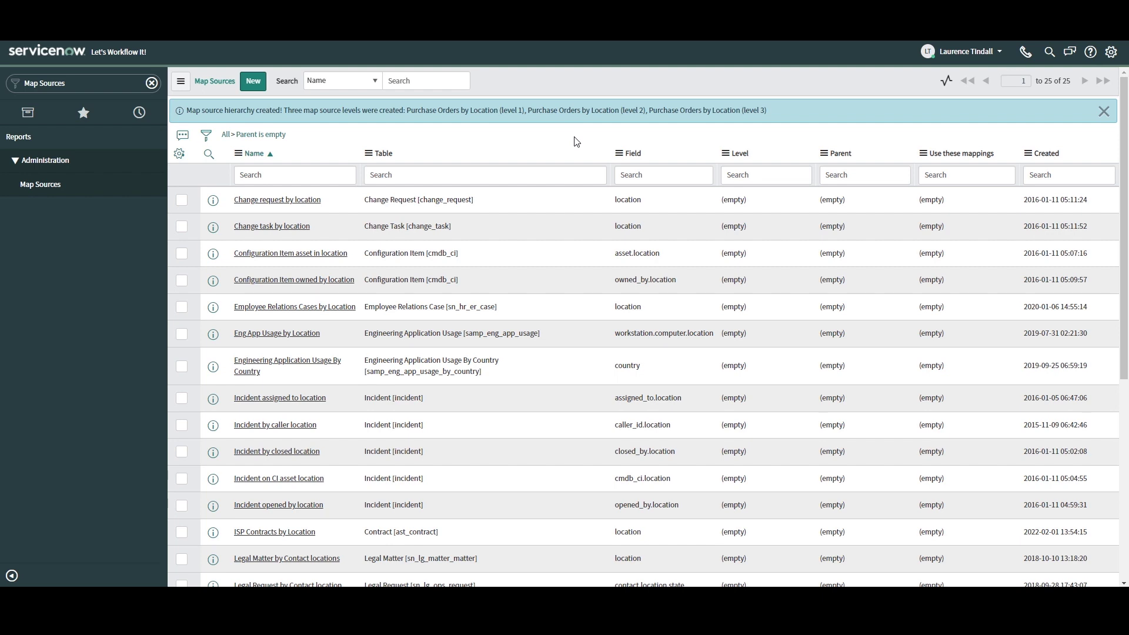
pyautogui.click(1042, 154)
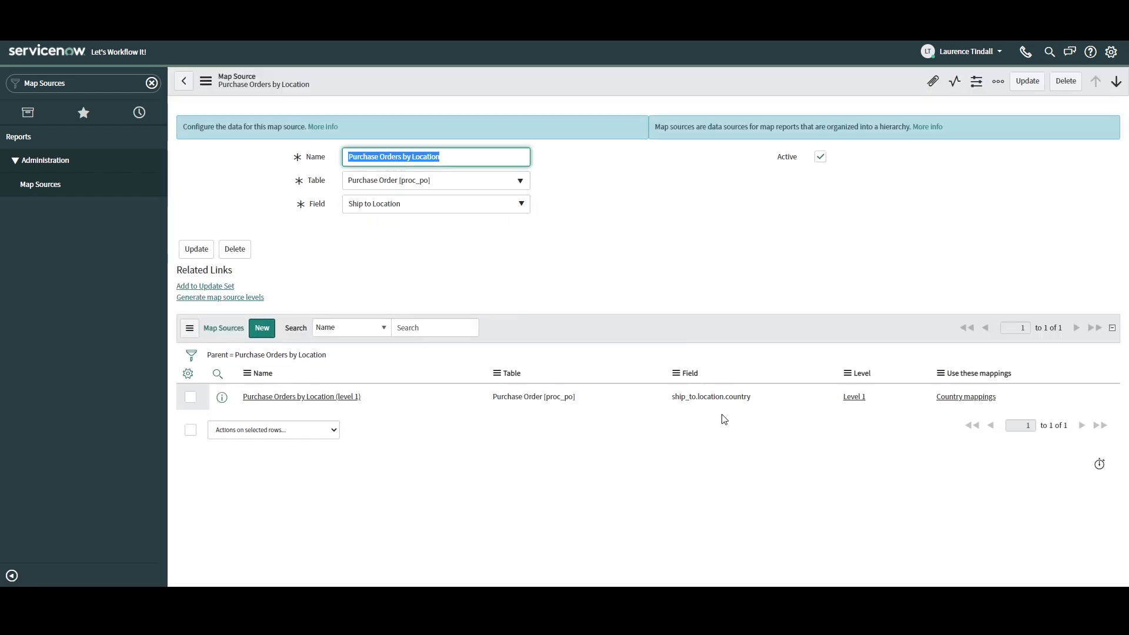
pyautogui.click(355, 398)
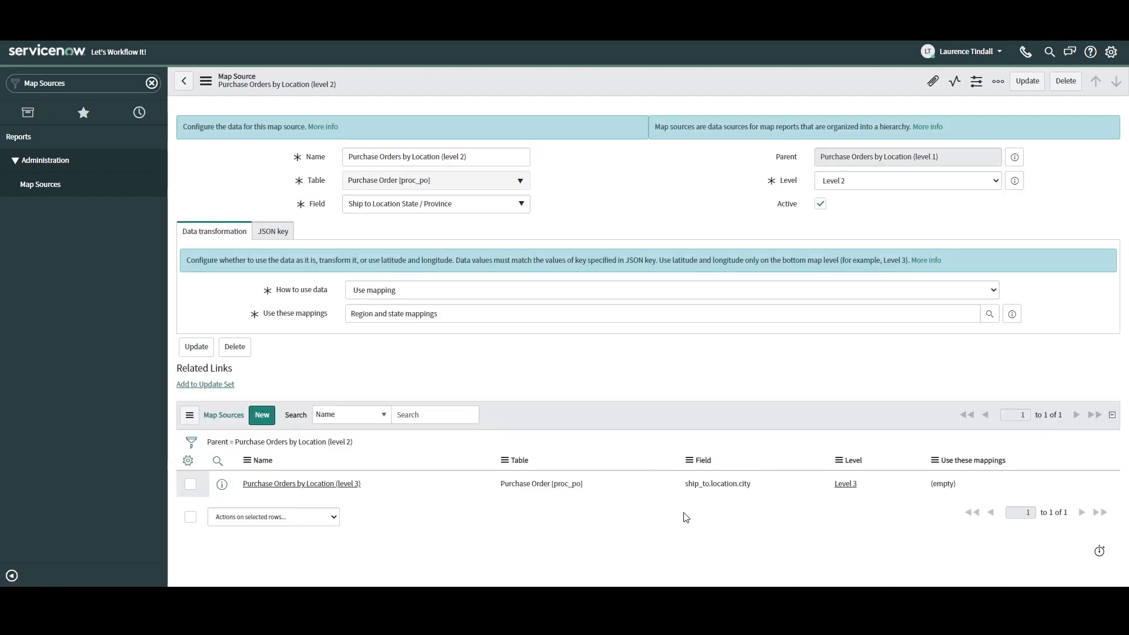
pyautogui.click(110, 86)
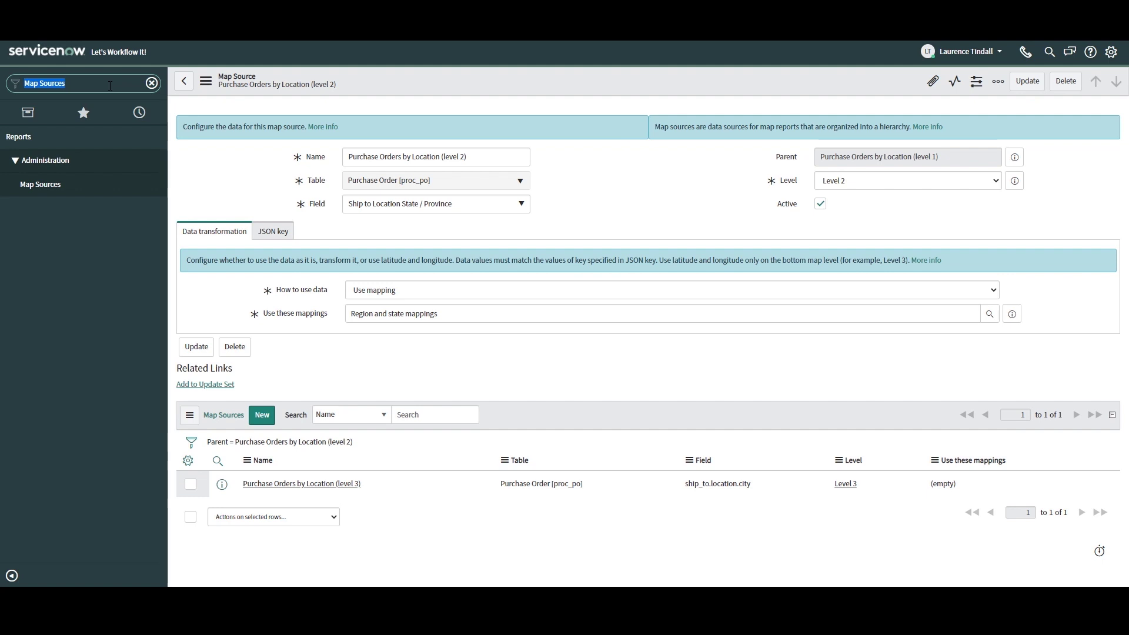
# Go to Reports > Create New to begin a new report.
pyautogui.write('Reports')
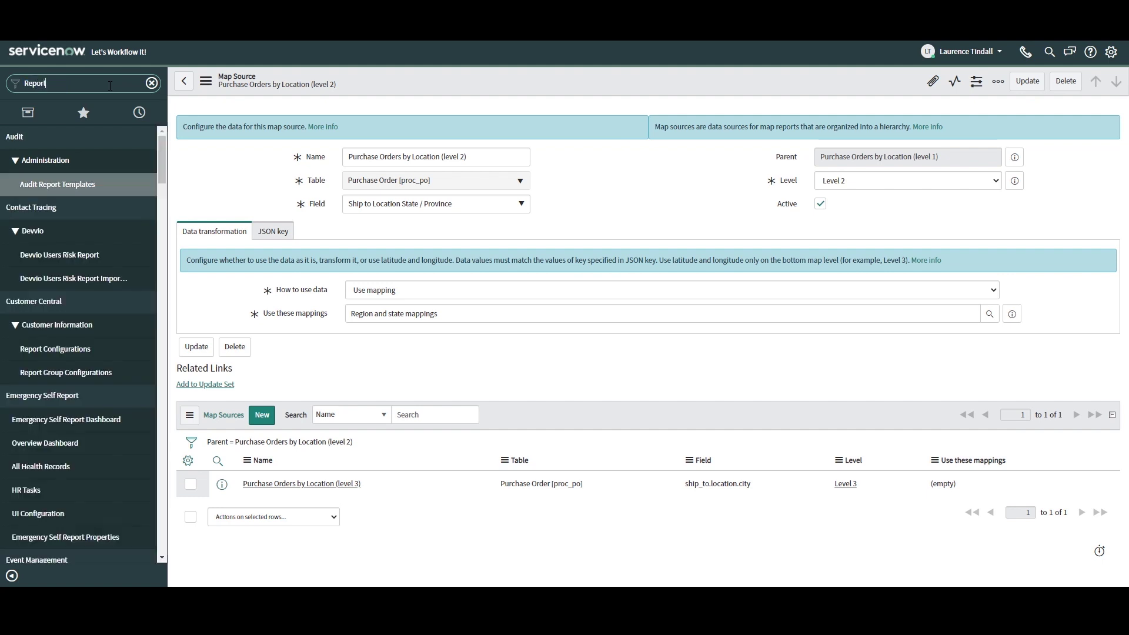
pyautogui.click(206, 152)
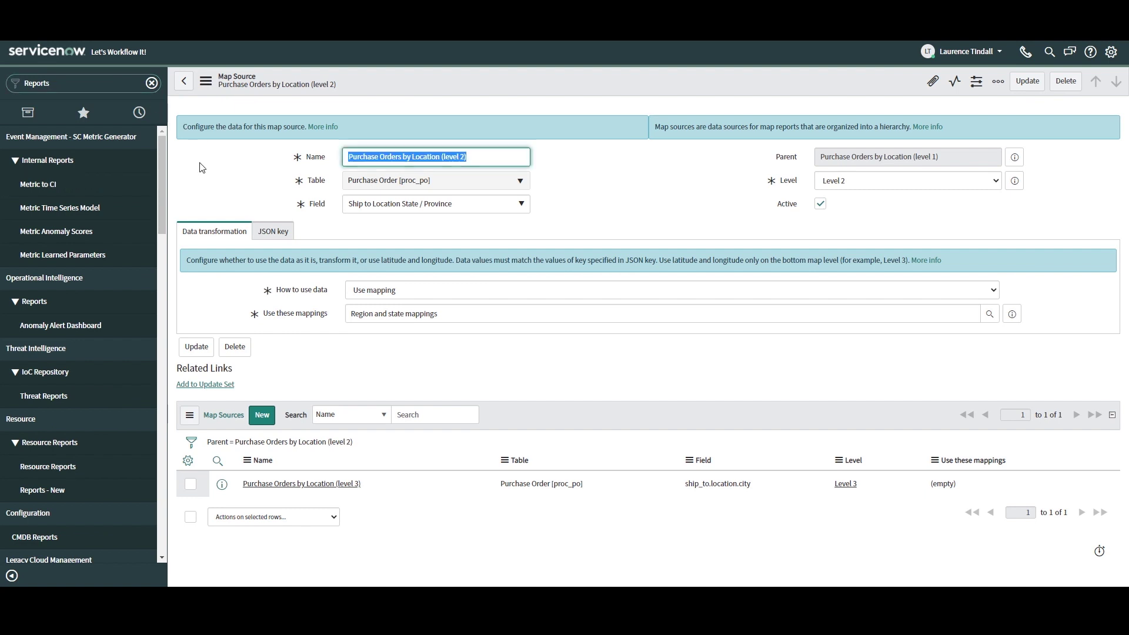
pyautogui.scroll(-7, 120, 162)
pyautogui.scroll(-4, 120, 163)
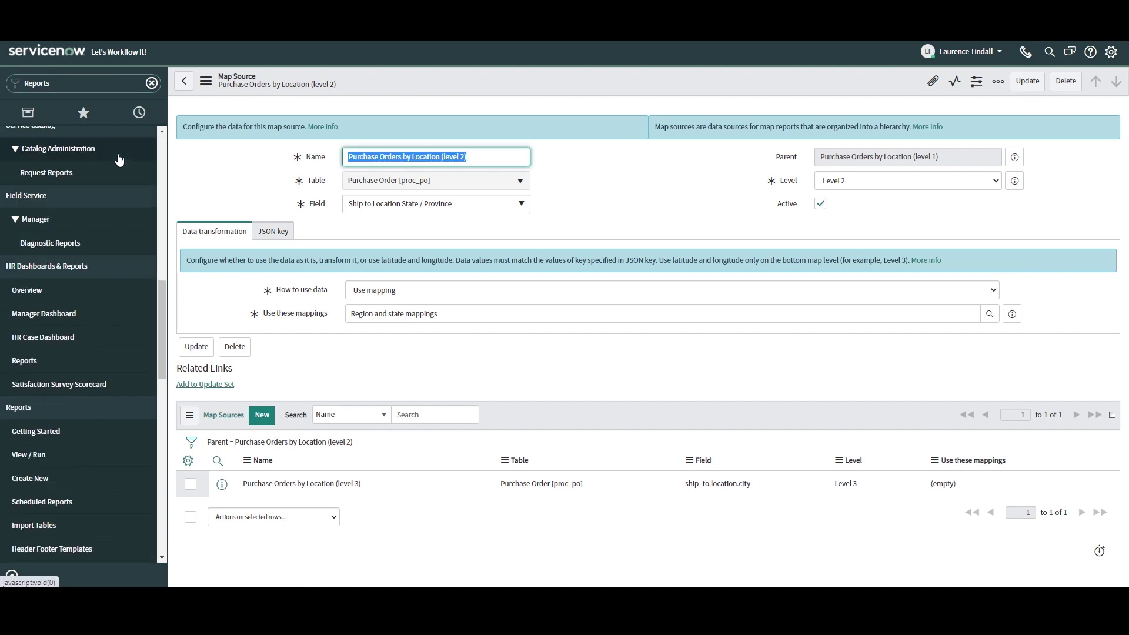
pyautogui.click(101, 476)
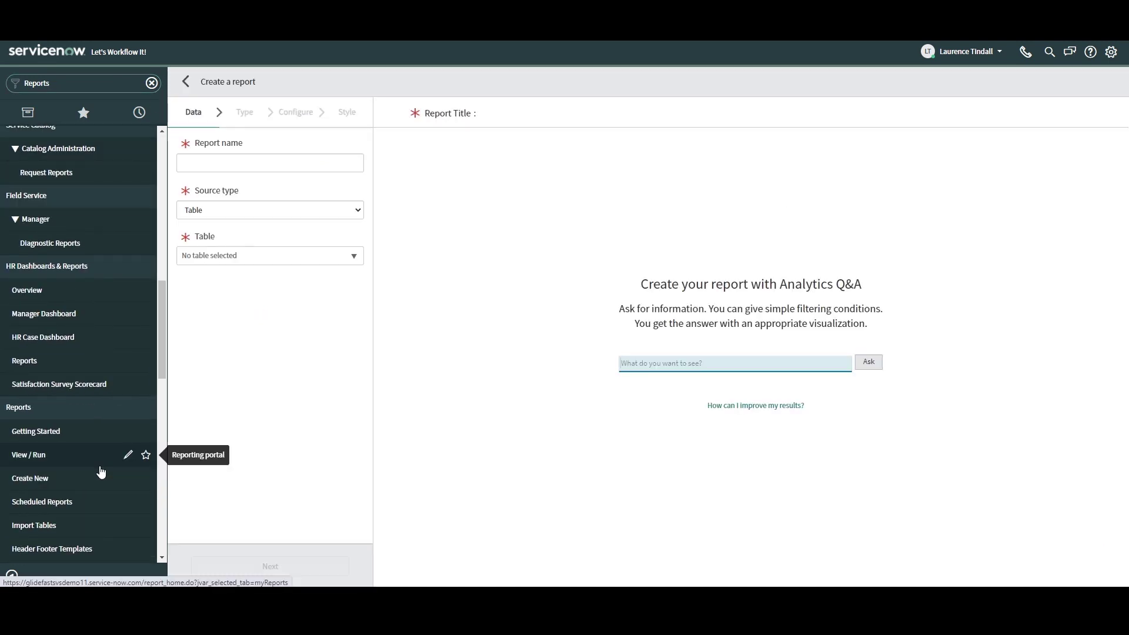
# Name the report 'Purchase Orders by Location' with Table source Purchase Order [proc_po].
pyautogui.click(237, 167)
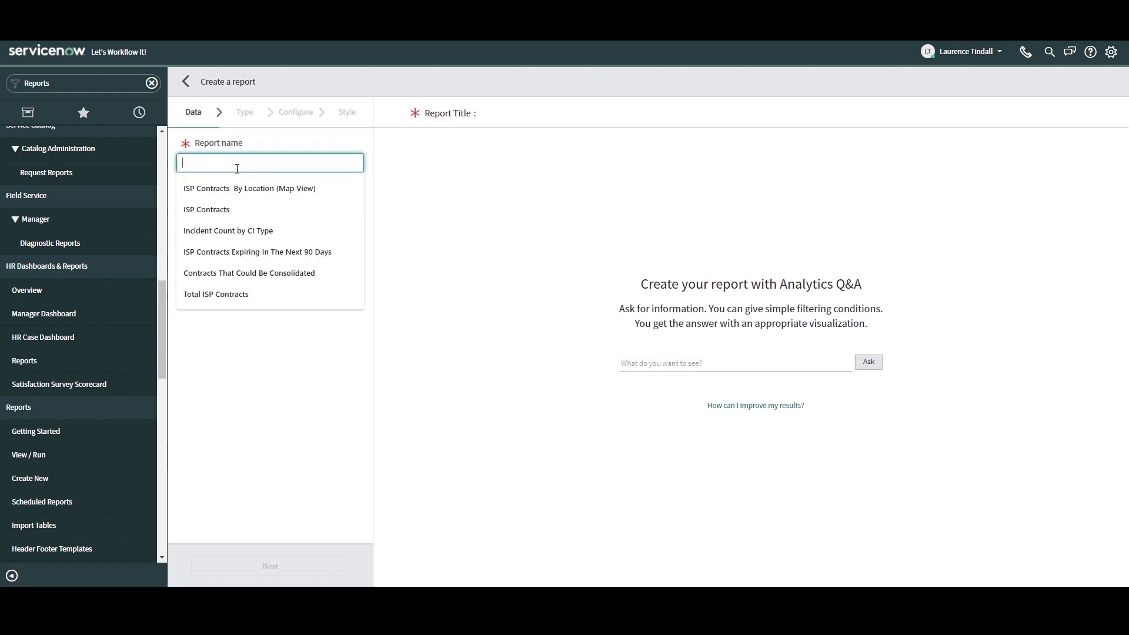
pyautogui.write('Purchase O')
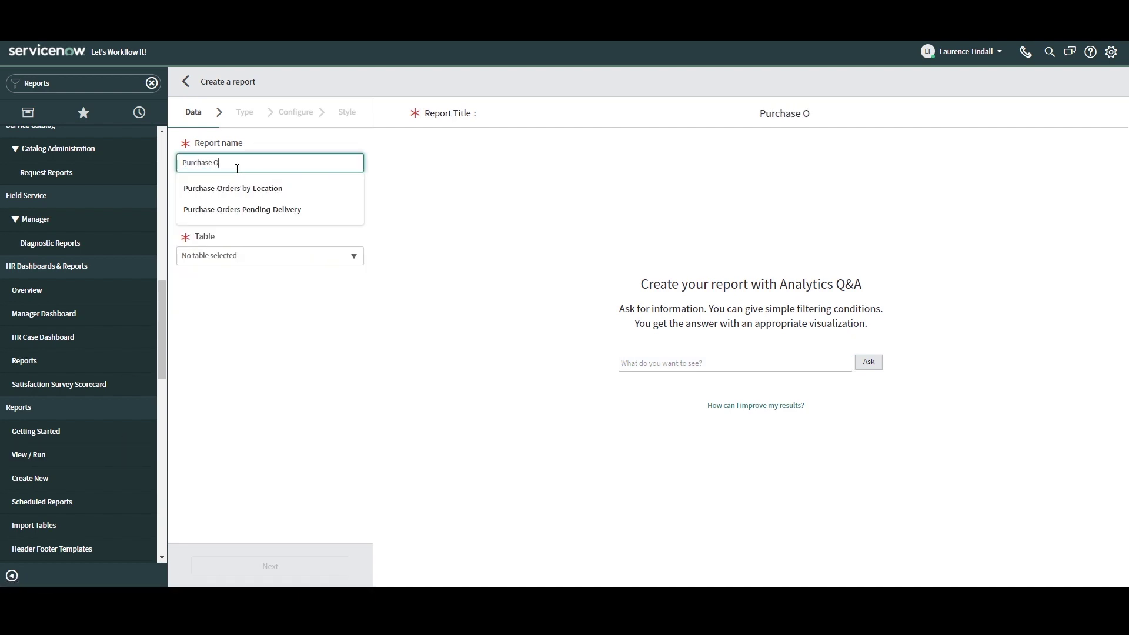
pyautogui.write('rder')
pyautogui.click(224, 189)
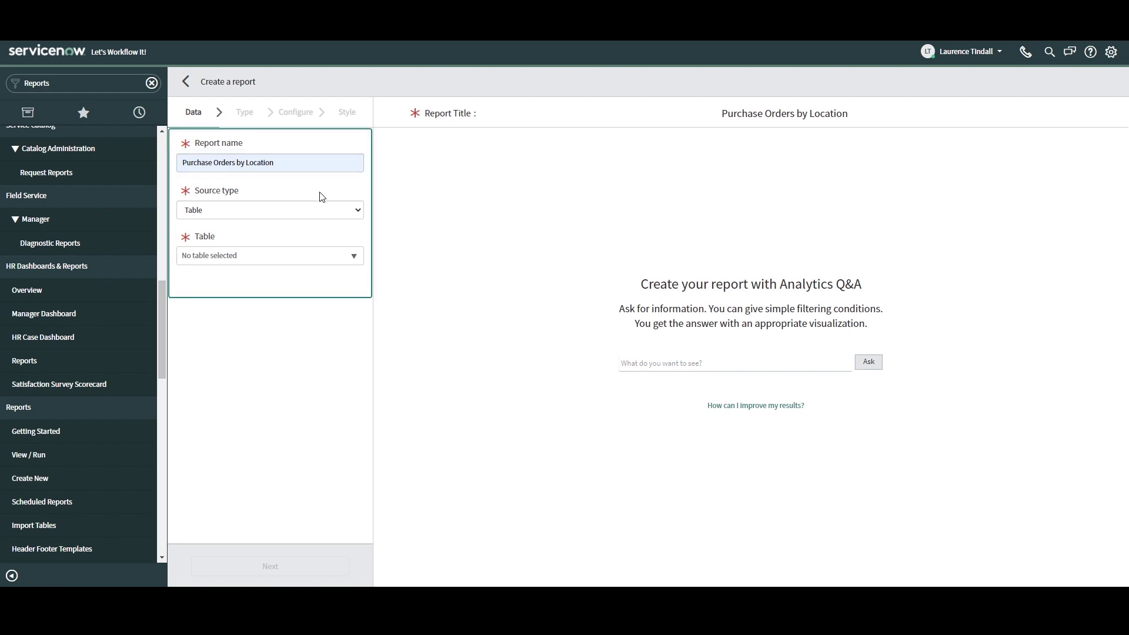
pyautogui.click(310, 210)
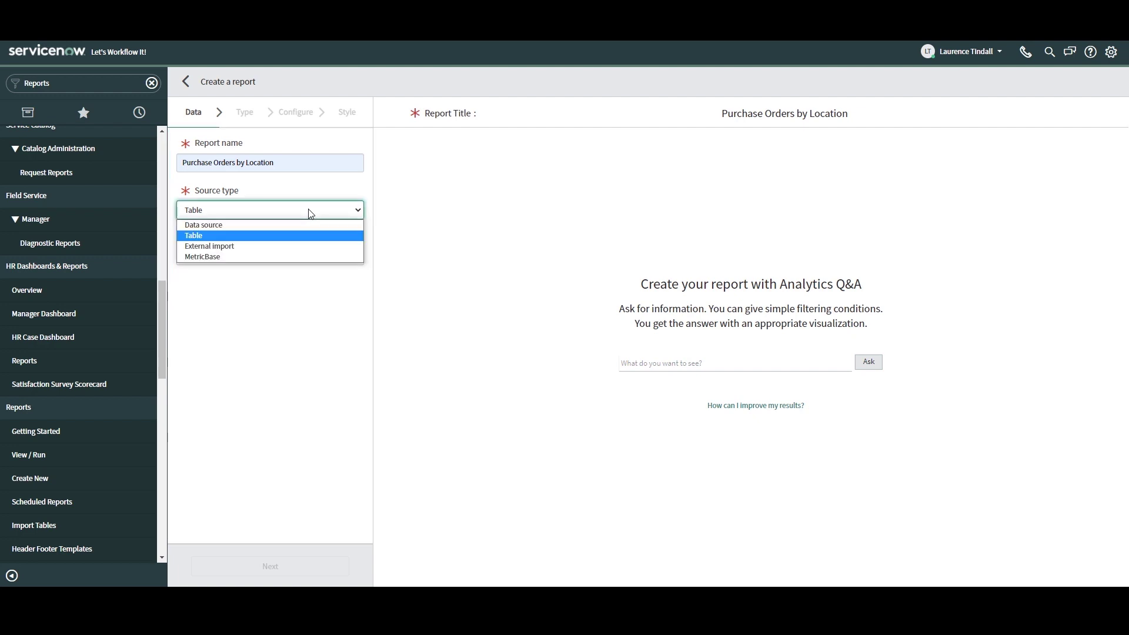
pyautogui.click(311, 210)
pyautogui.click(310, 255)
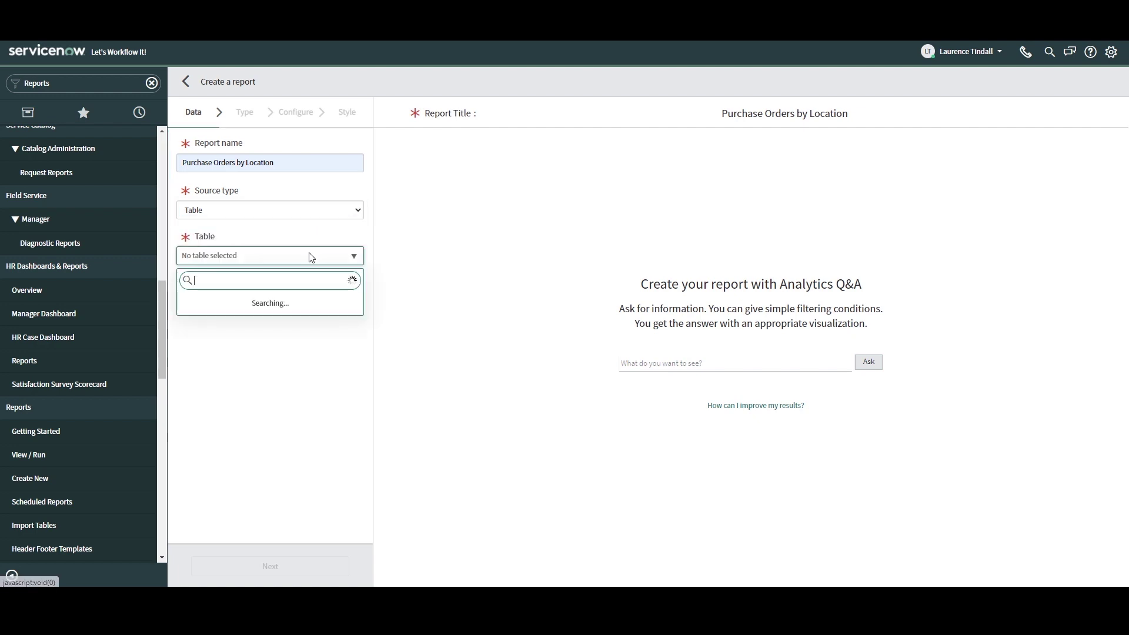
pyautogui.write('proc_po')
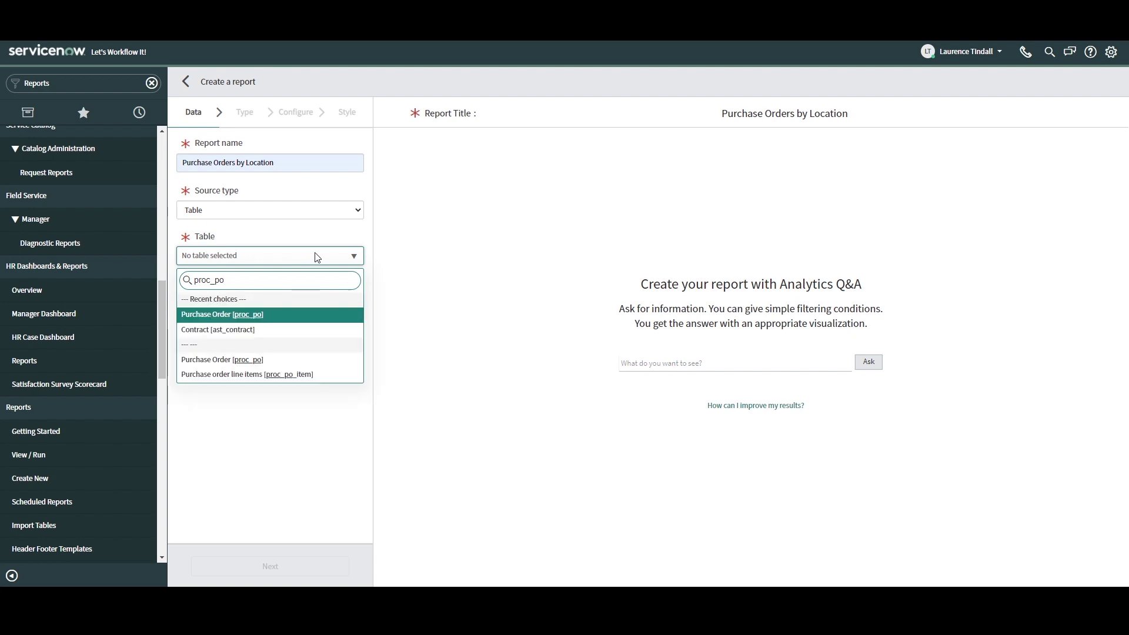
pyautogui.click(316, 318)
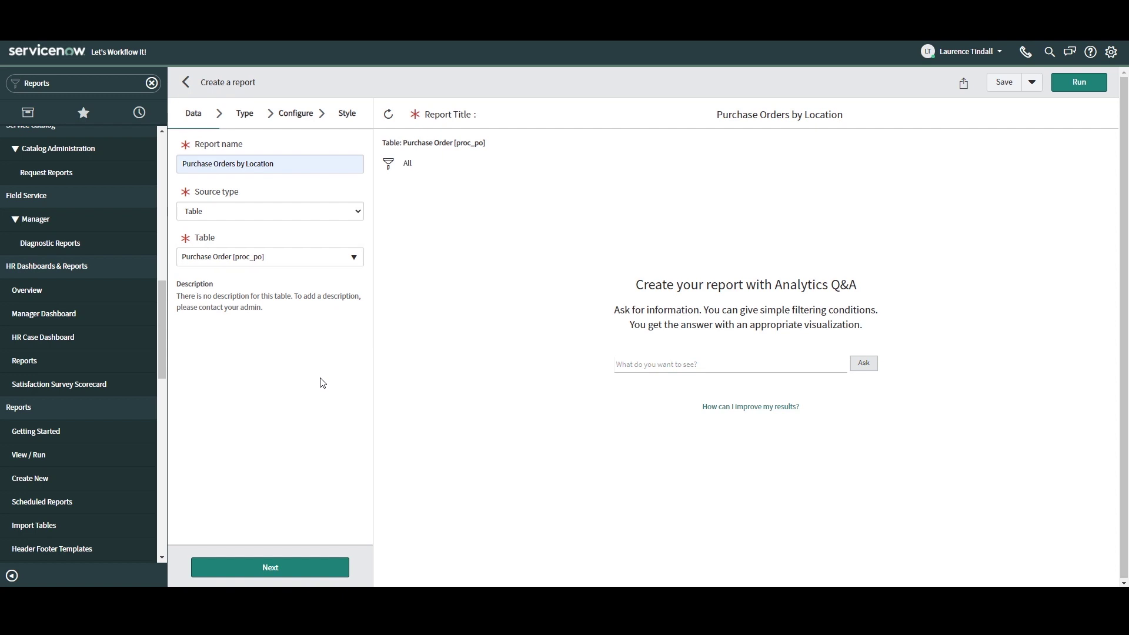
# Choose Map as the report visualization type.
pyautogui.click(307, 567)
pyautogui.scroll(-6, 327, 382)
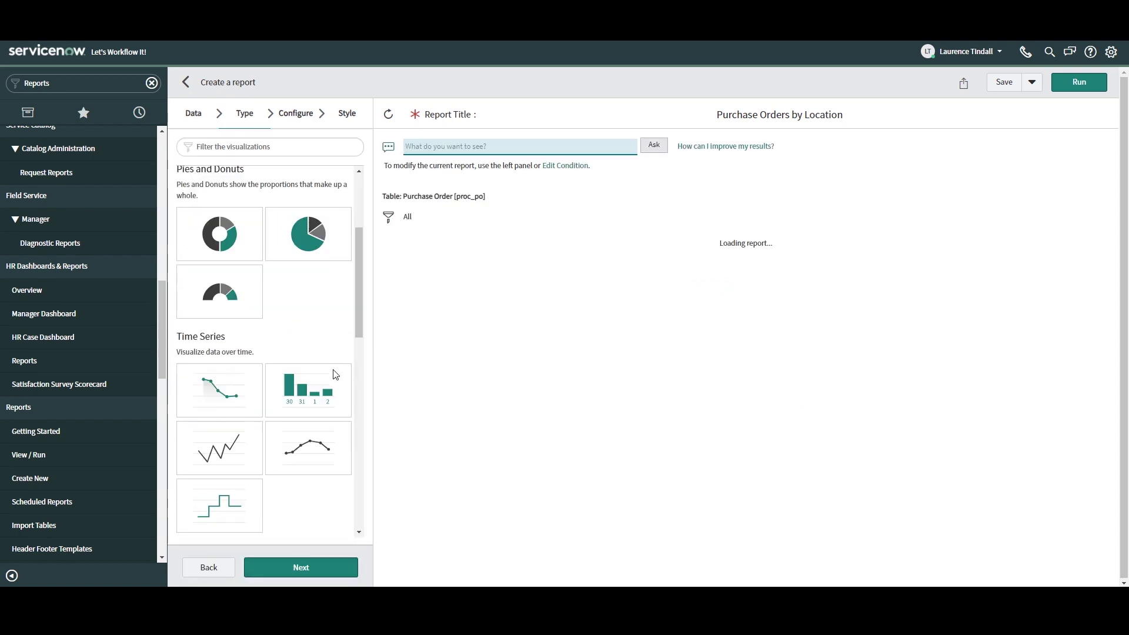
pyautogui.scroll(-8, 335, 373)
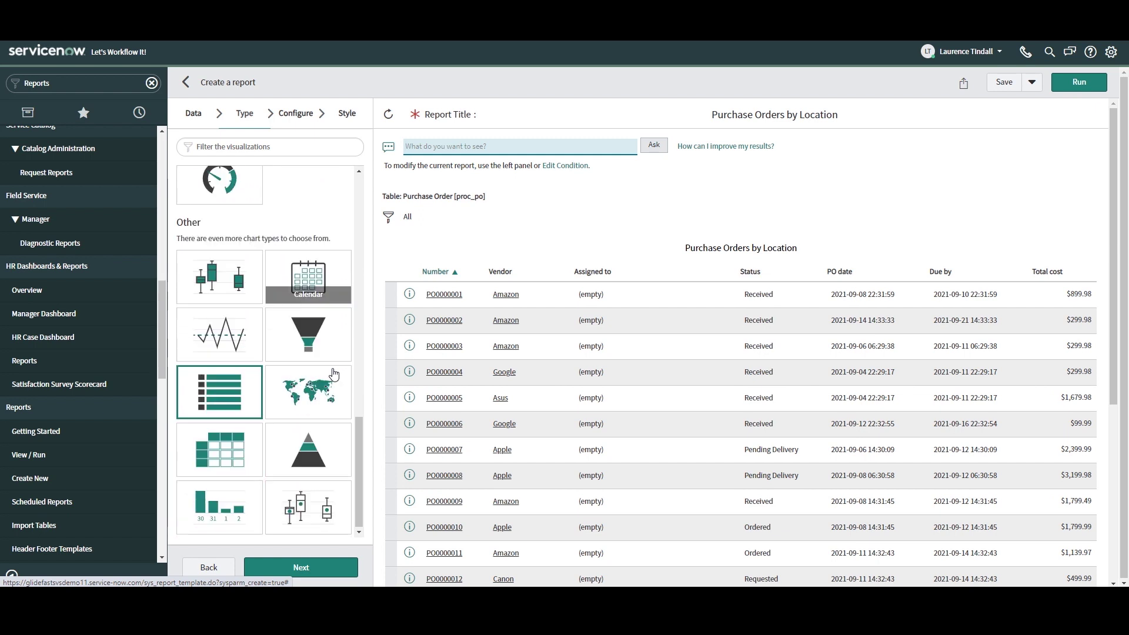
pyautogui.click(314, 397)
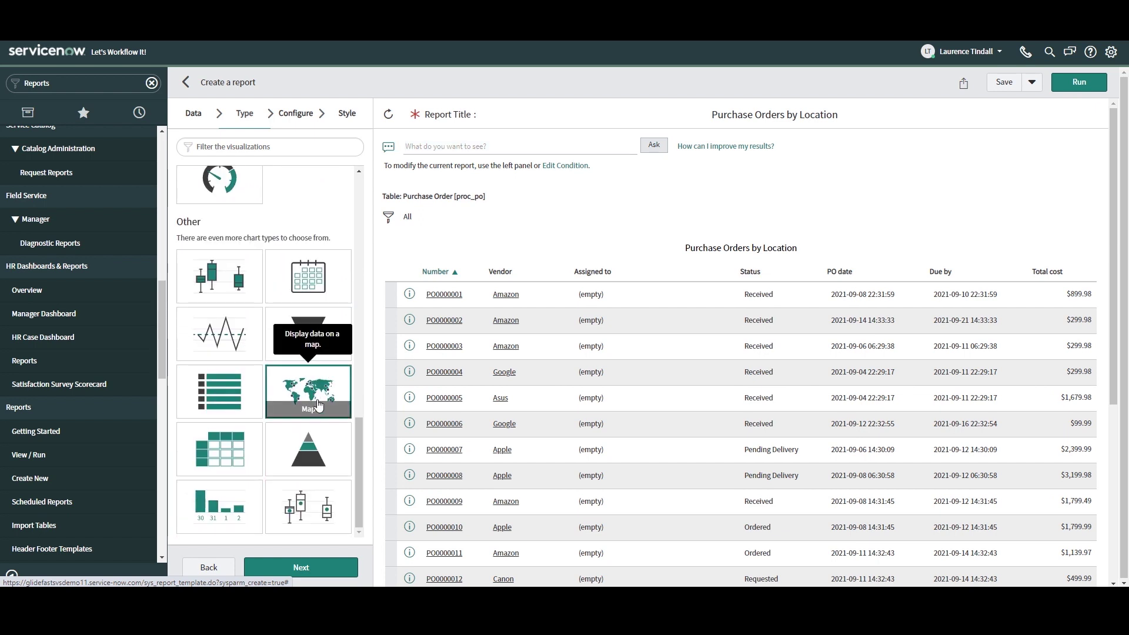
pyautogui.click(339, 565)
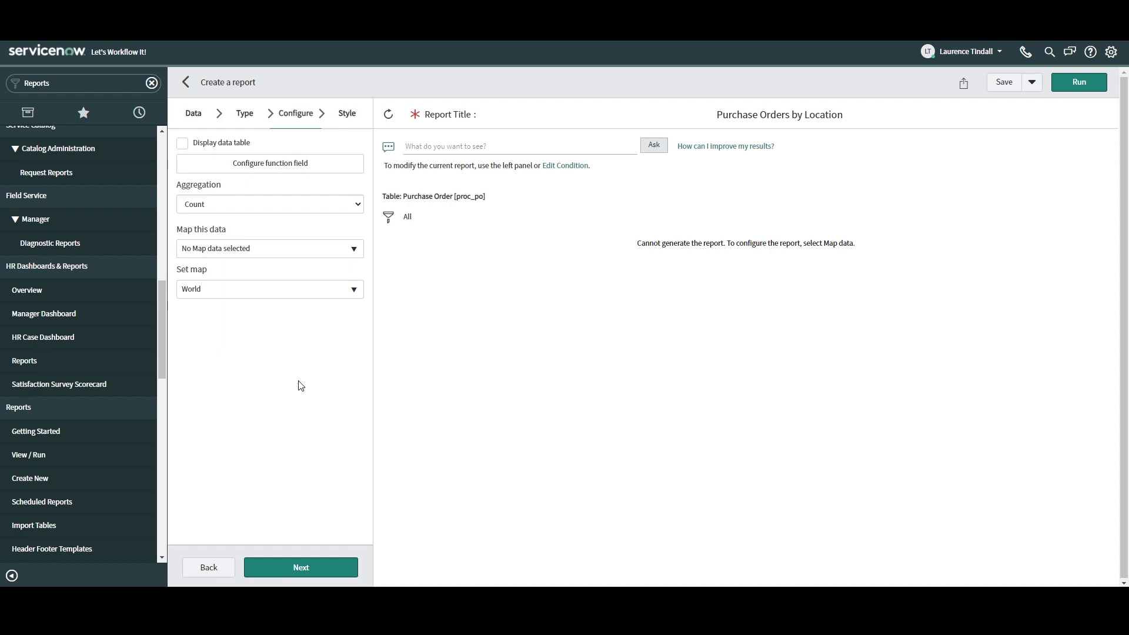
# Configure the map with Count aggregation, Purchase Orders by Location data and the World map.
pyautogui.click(257, 205)
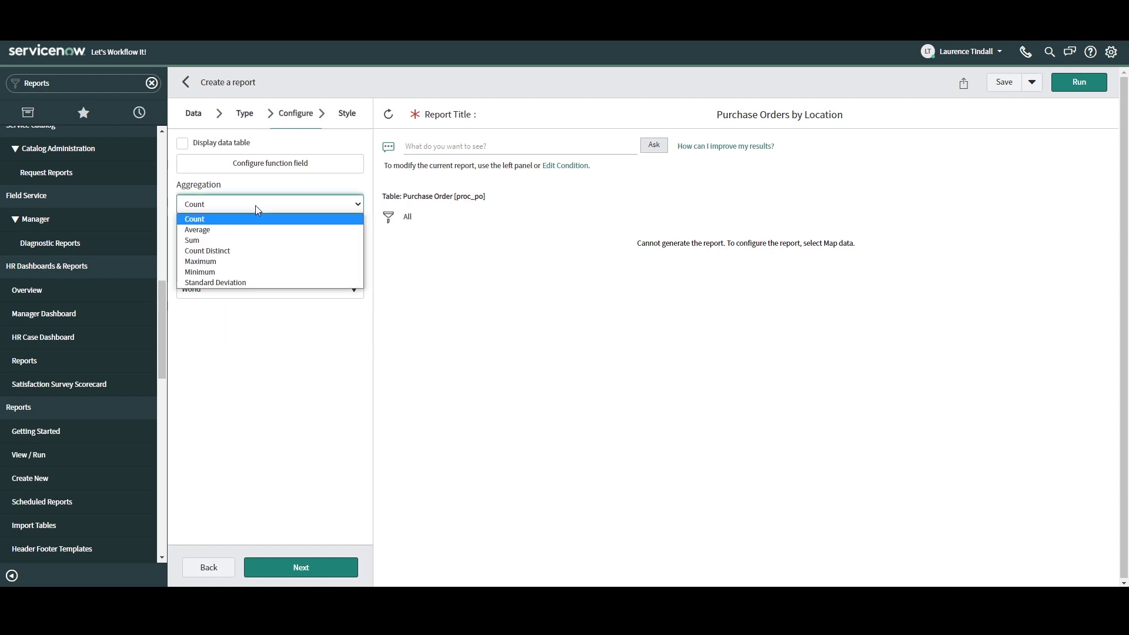
pyautogui.click(256, 207)
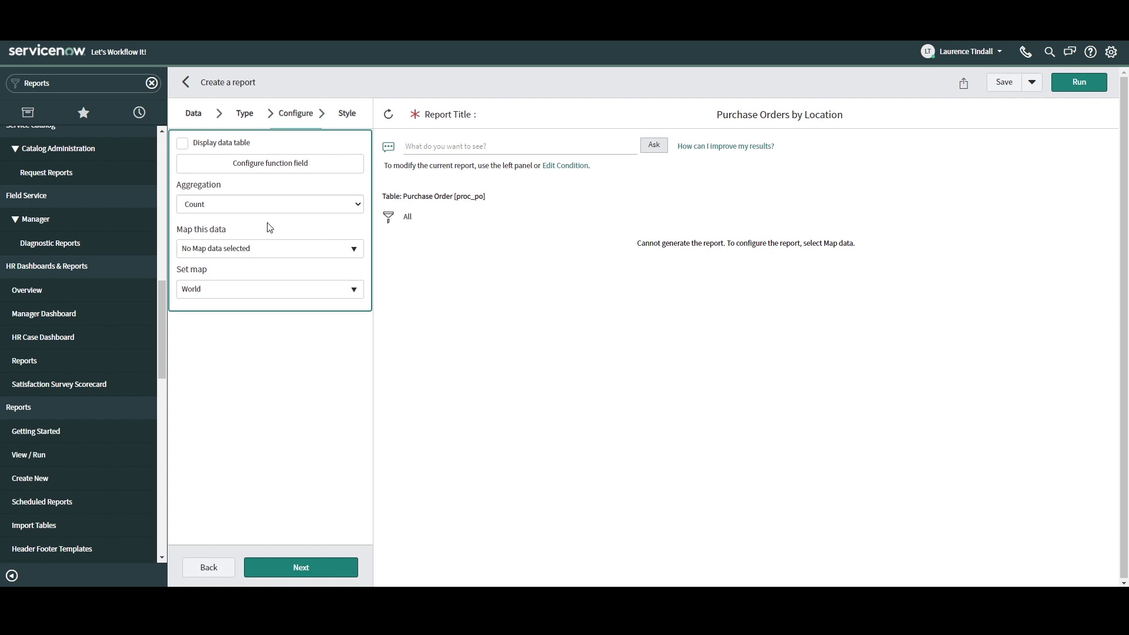
pyautogui.click(267, 248)
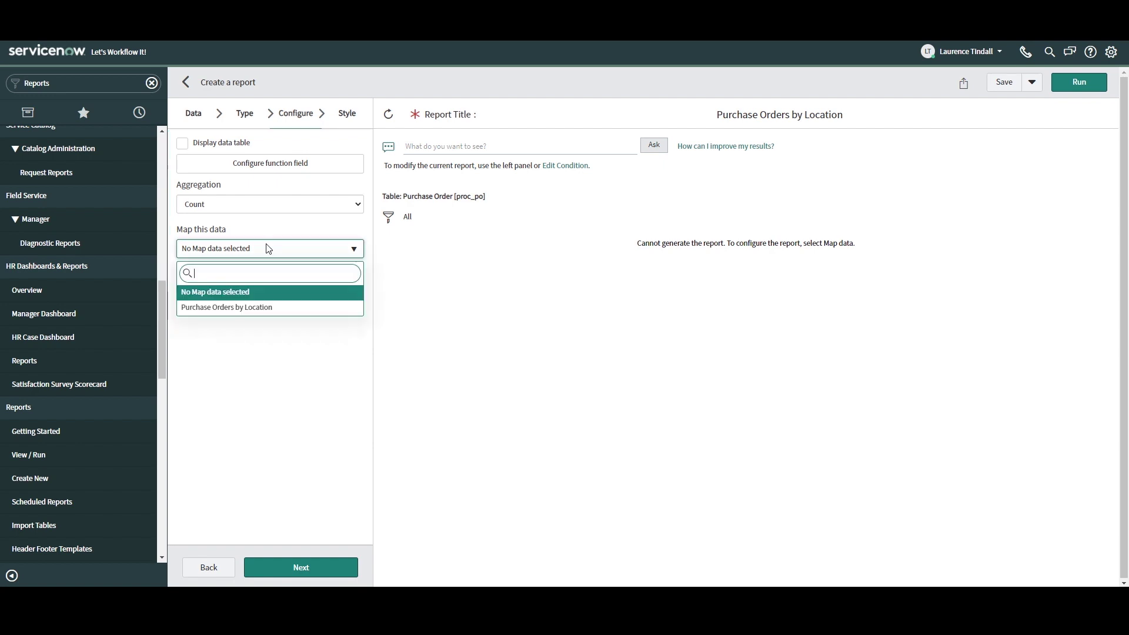
pyautogui.click(272, 307)
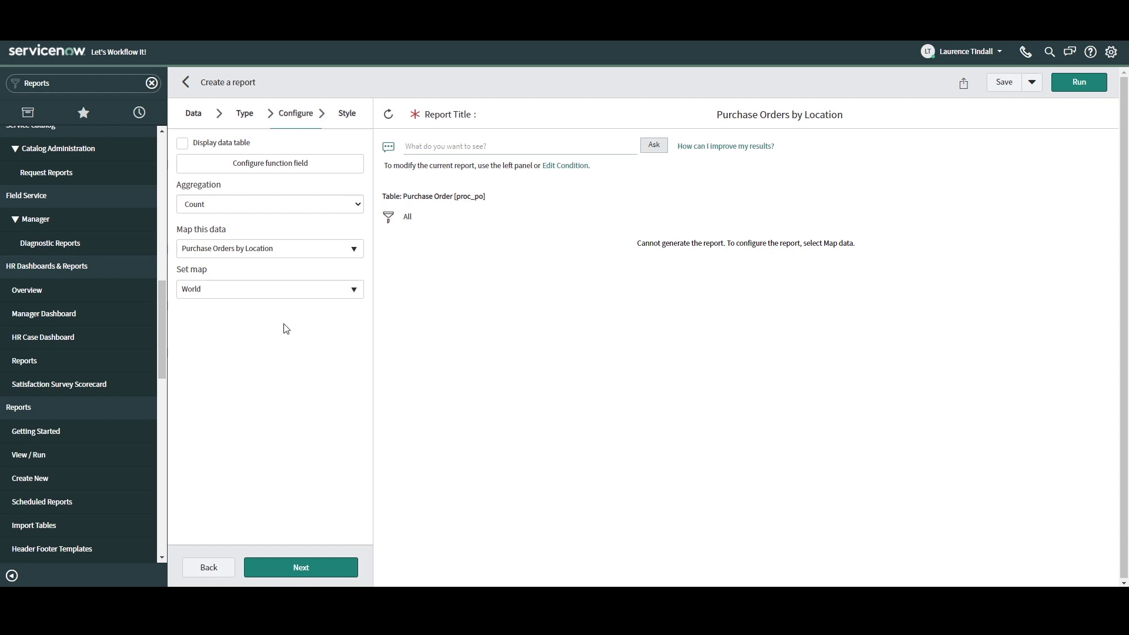
pyautogui.click(294, 298)
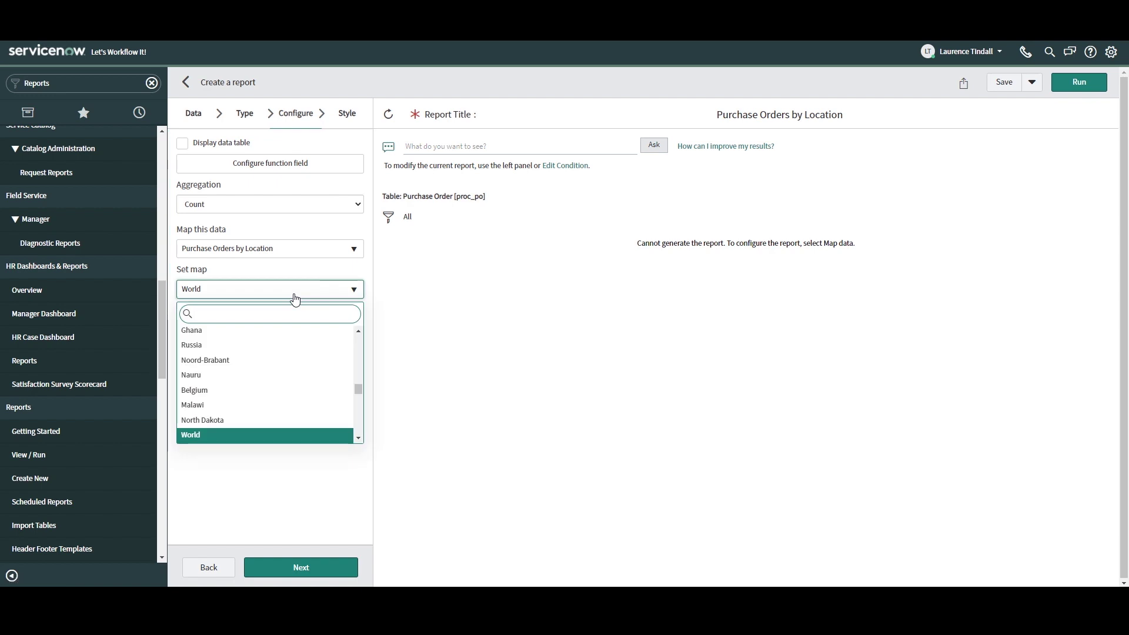
pyautogui.click(295, 300)
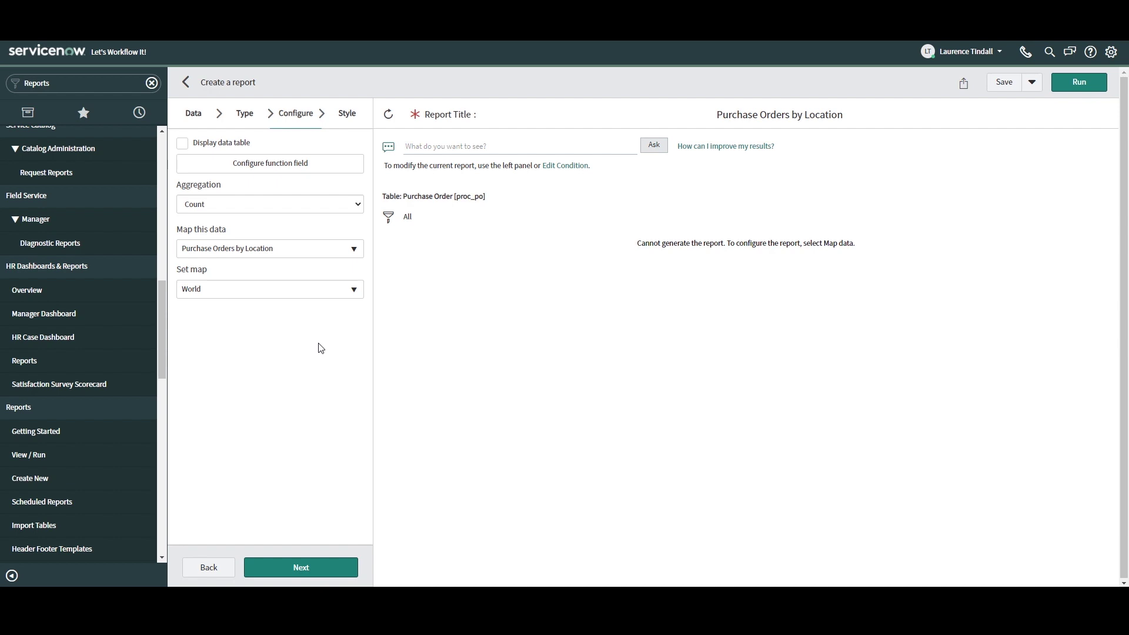
pyautogui.click(282, 567)
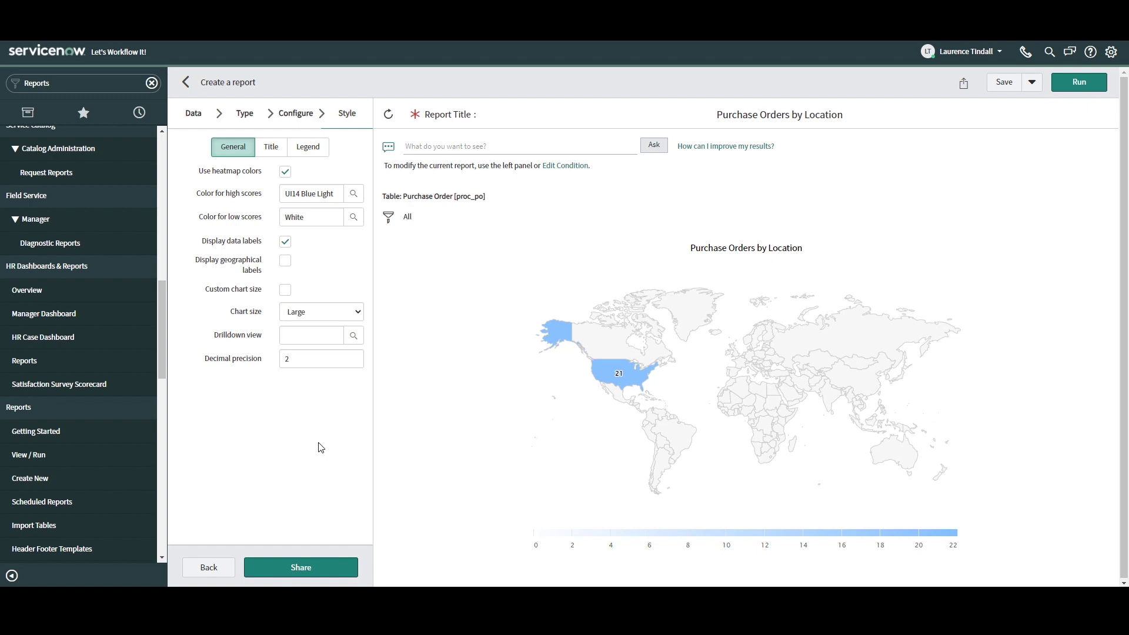
# Save the rendered world map report and open its Sharing panel.
pyautogui.moveTo(639, 378)
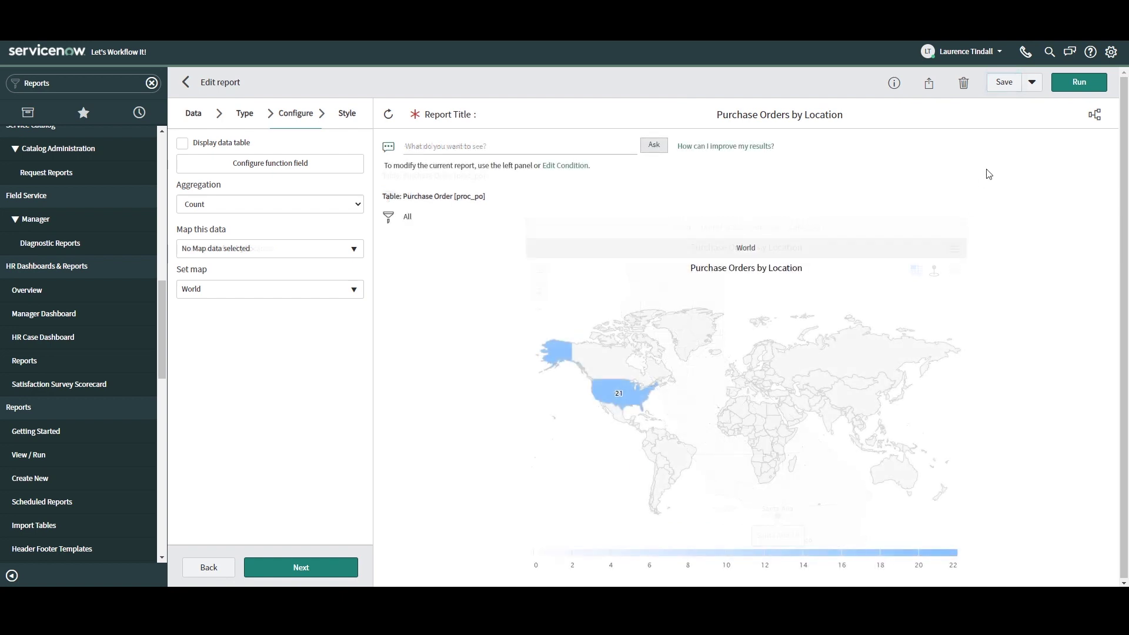
pyautogui.click(1034, 84)
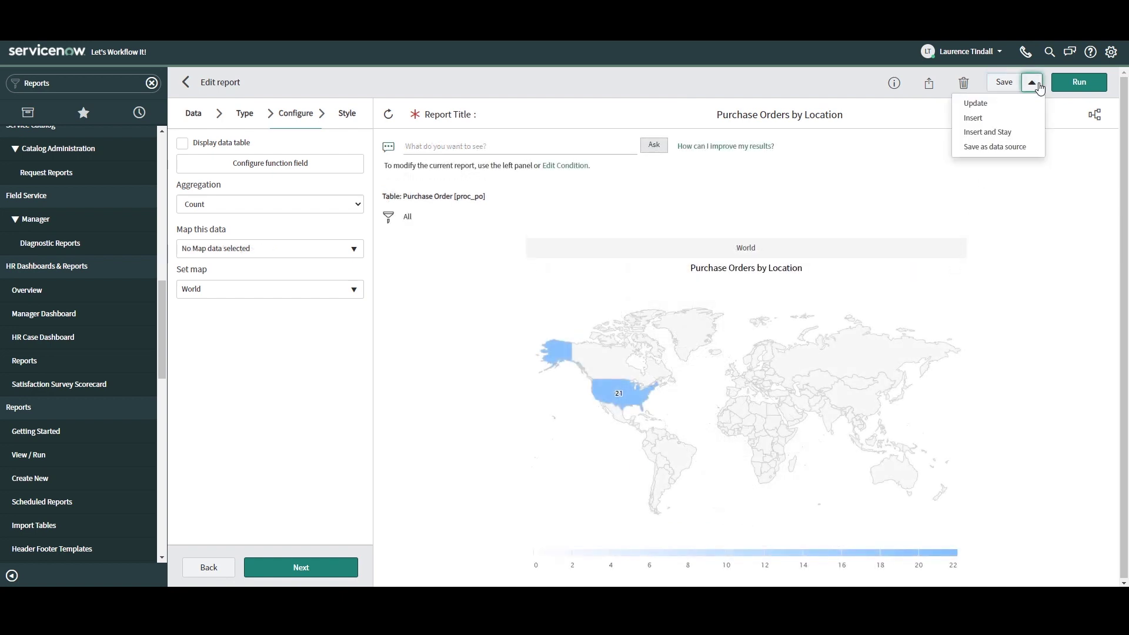
pyautogui.click(1039, 86)
pyautogui.click(929, 83)
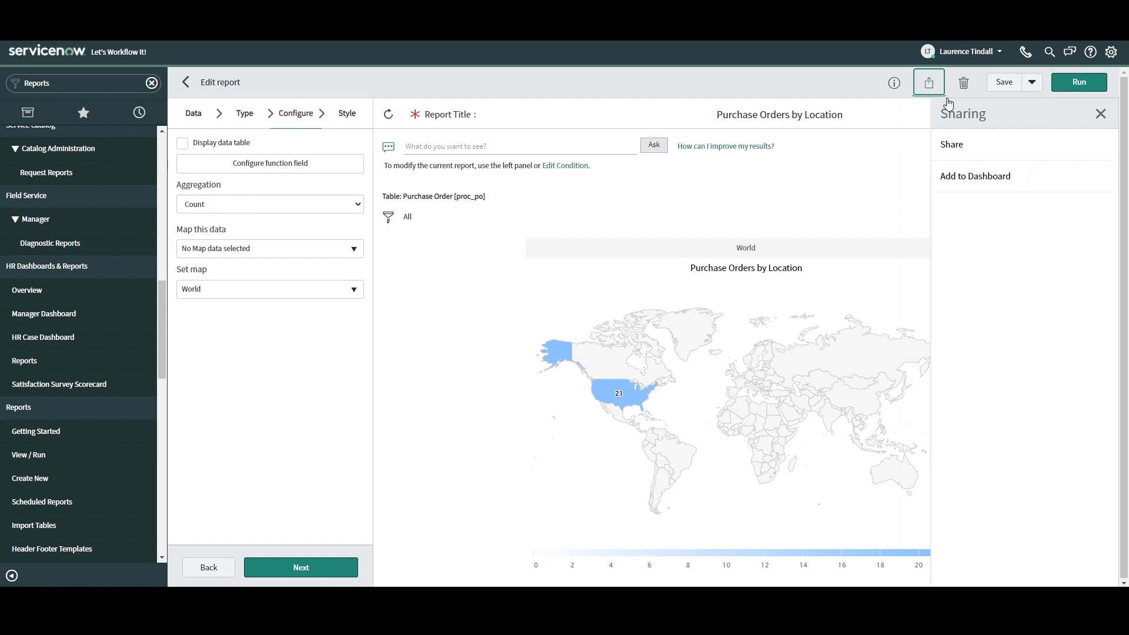